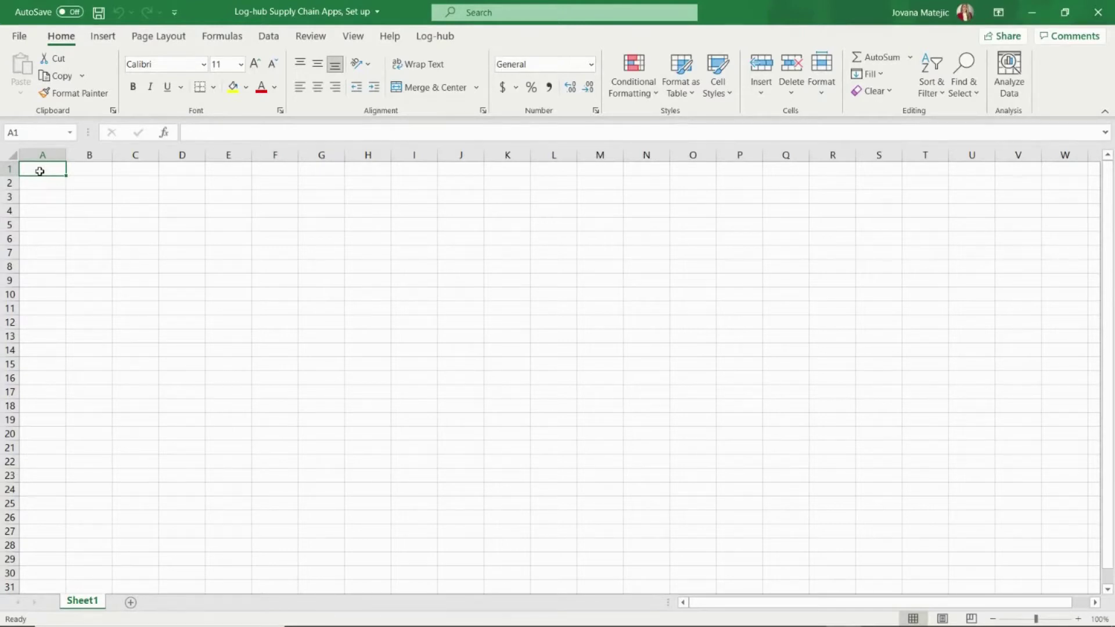
Step: Find the Log-hub Supply Chain Add-in by searching 'supply chain', install it, and show its Log-hub tab
click(103, 36)
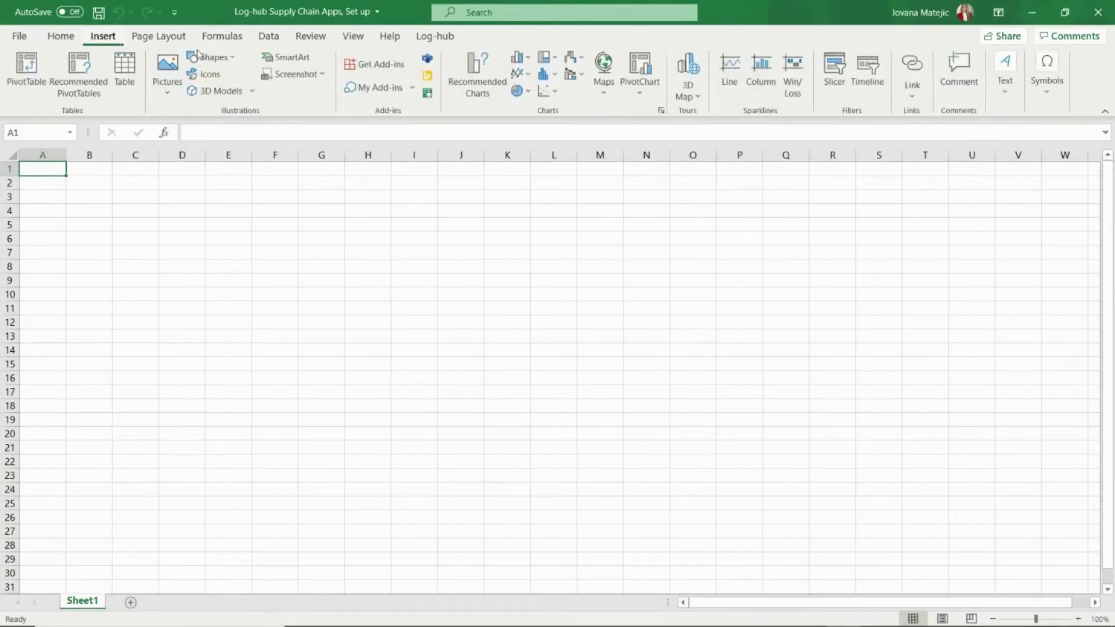
click(372, 63)
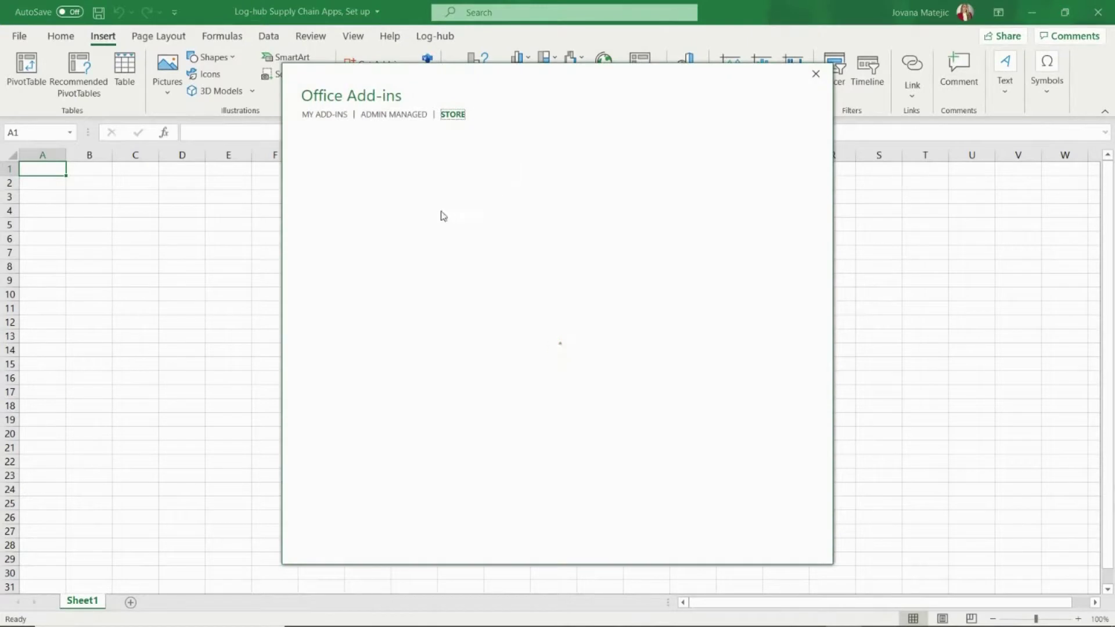
click(389, 178)
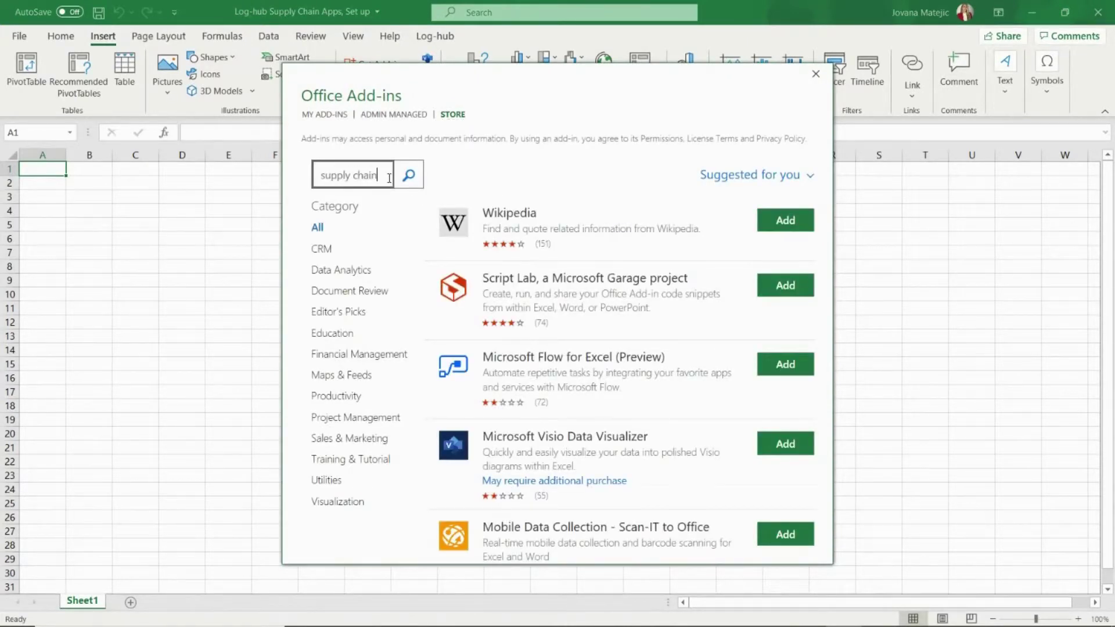
key(Return)
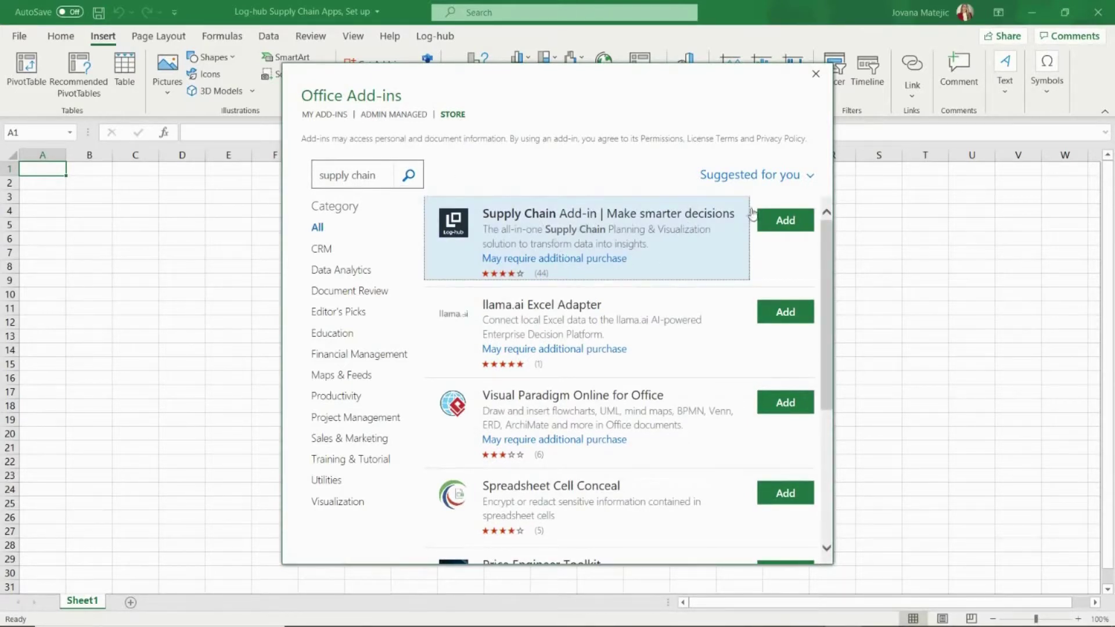
click(785, 223)
click(579, 416)
click(697, 458)
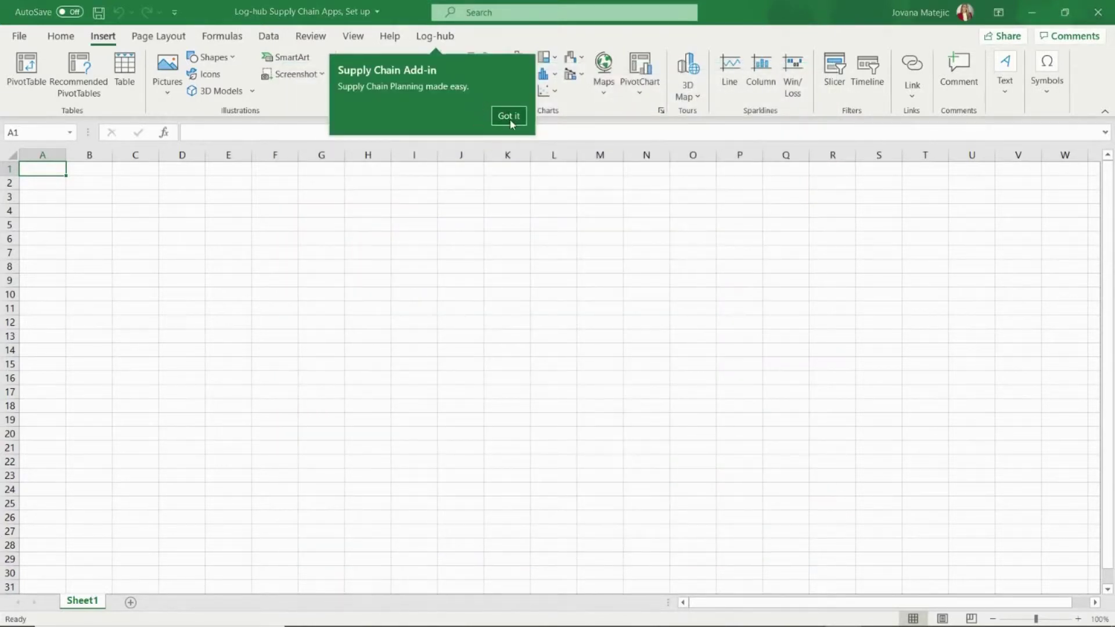
click(509, 116)
click(433, 43)
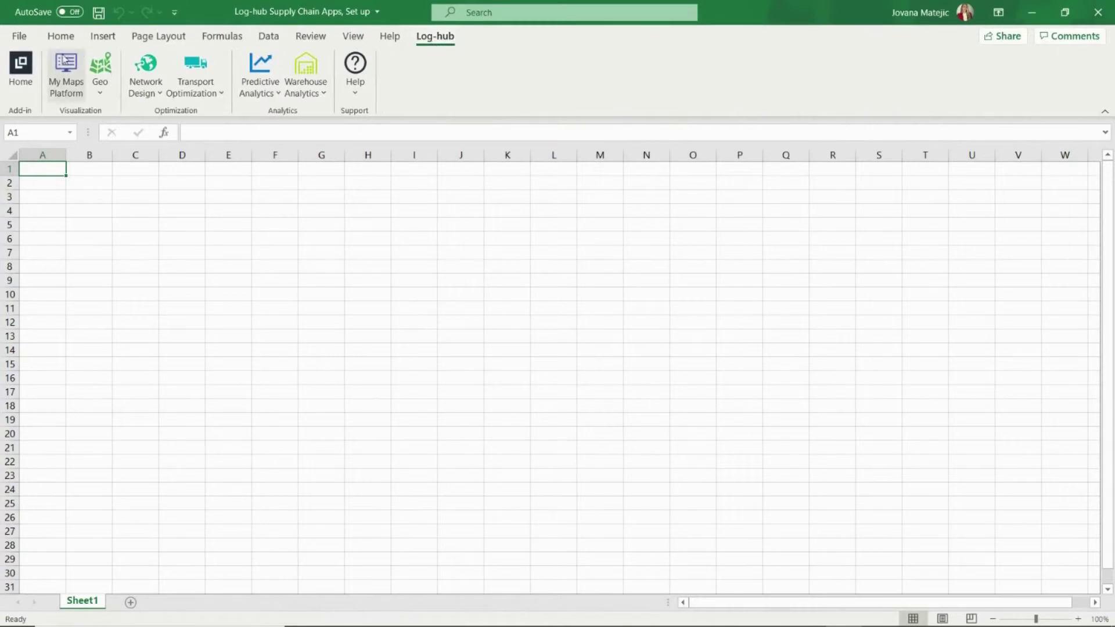
Step: Sign in to the Log-hub add-in with a Microsoft account and open the Supply Chain Map module
click(21, 69)
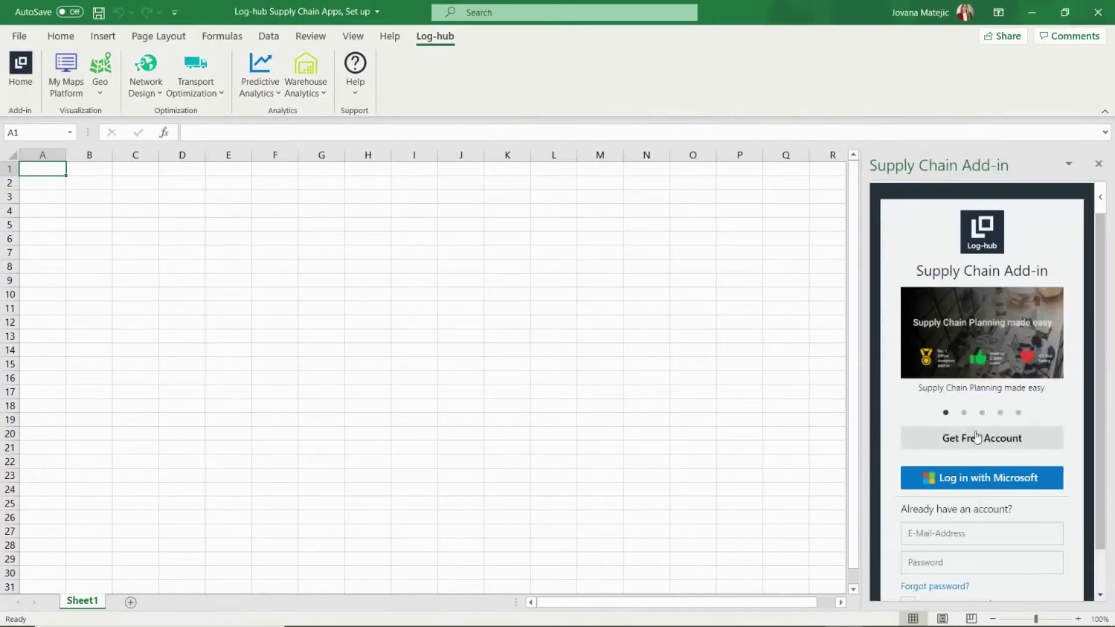
click(980, 484)
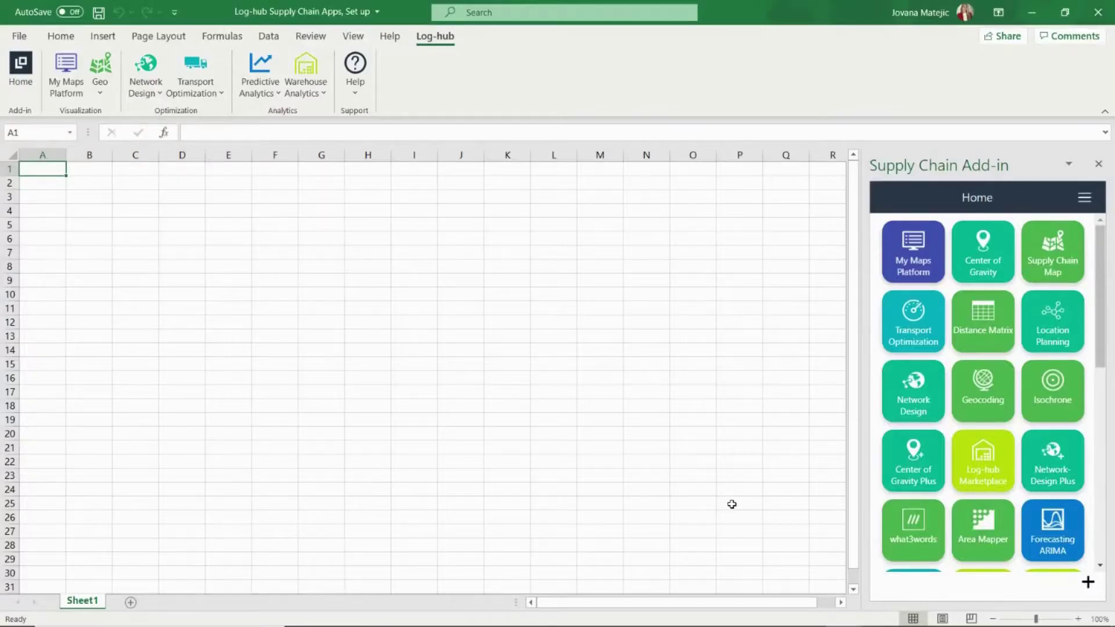
click(1059, 263)
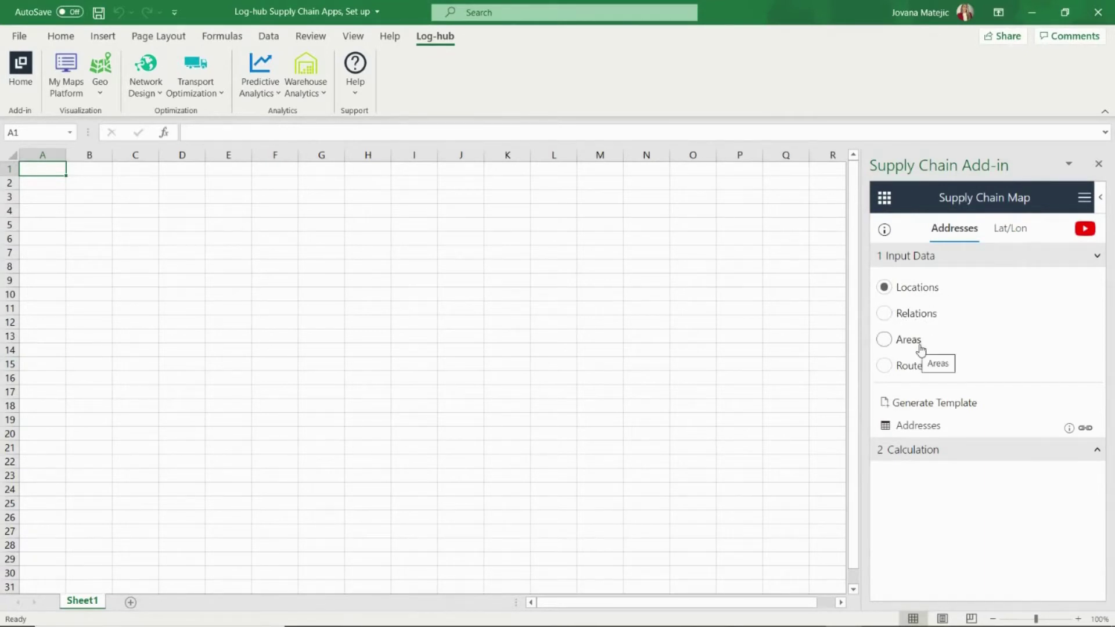
Step: Choose Relations as the input data type and generate the relations map template
click(884, 314)
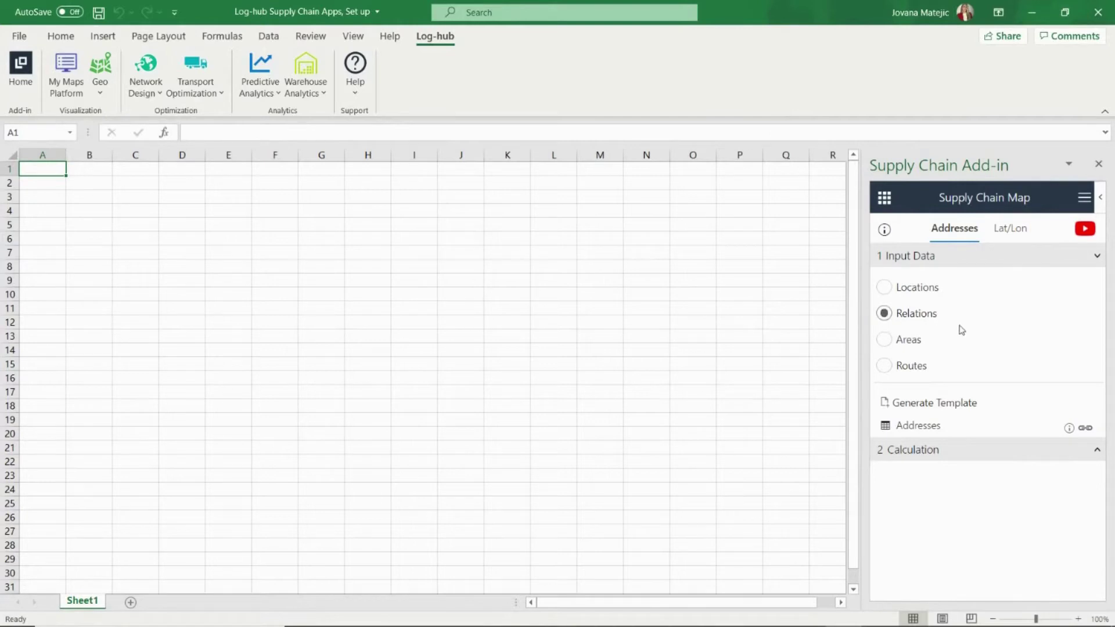
click(941, 405)
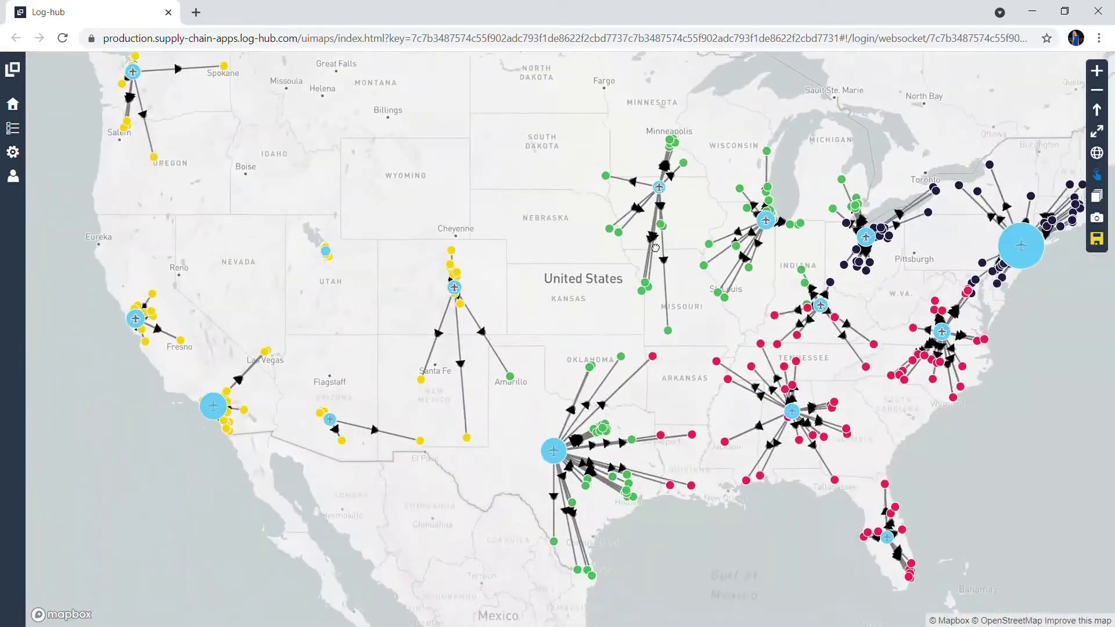
Step: Open the map's layer list and bring up the Warehouse layer's fill and border settings
click(1097, 71)
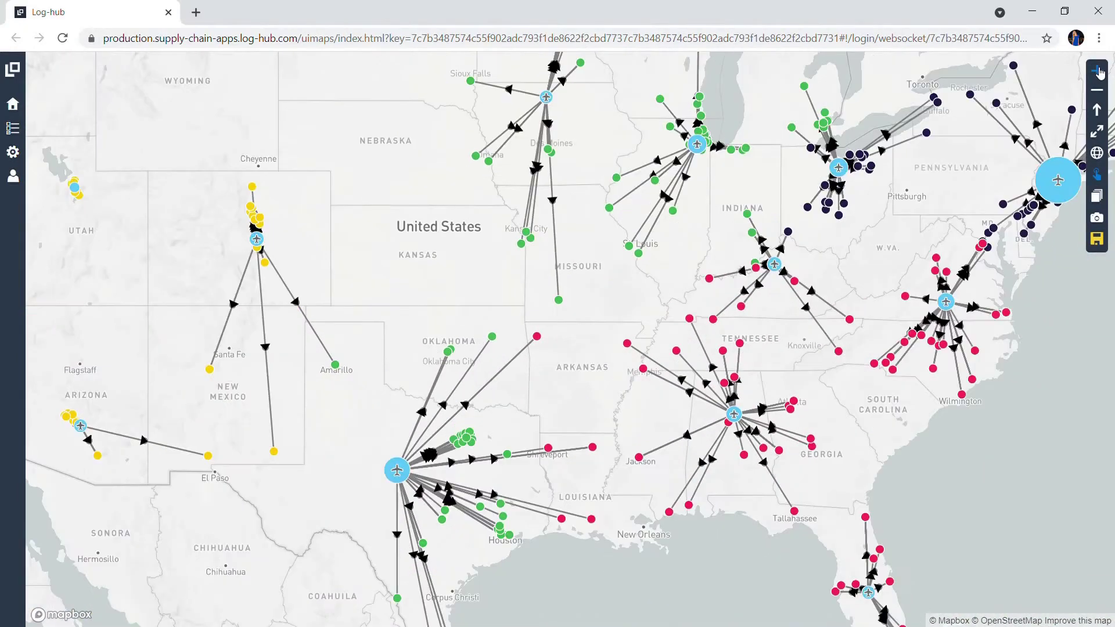
click(1097, 90)
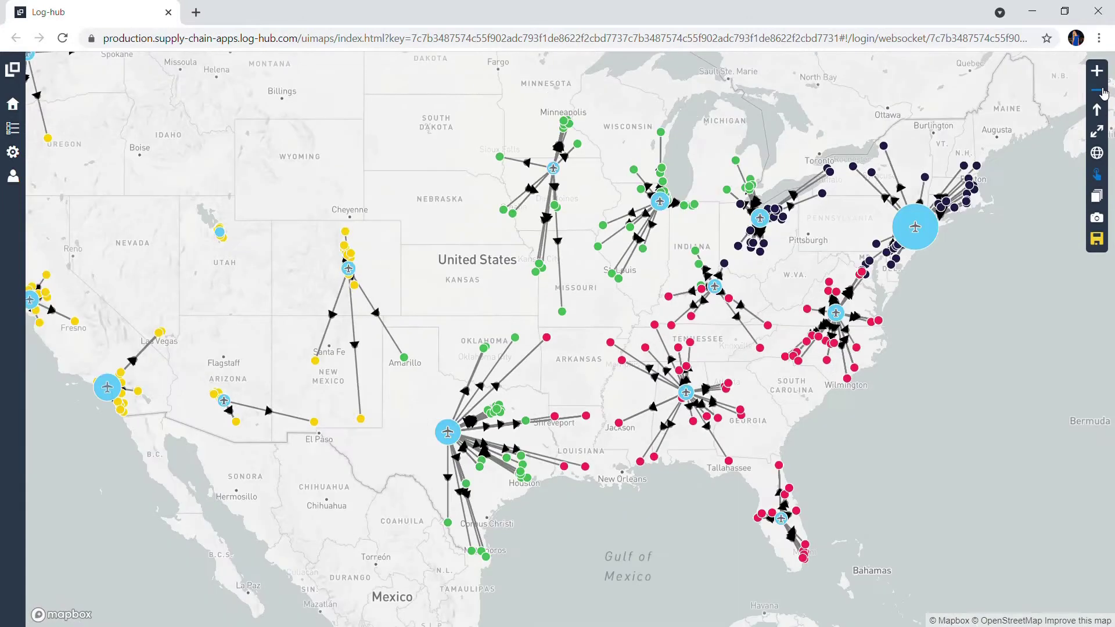
click(1102, 158)
click(1103, 158)
click(12, 128)
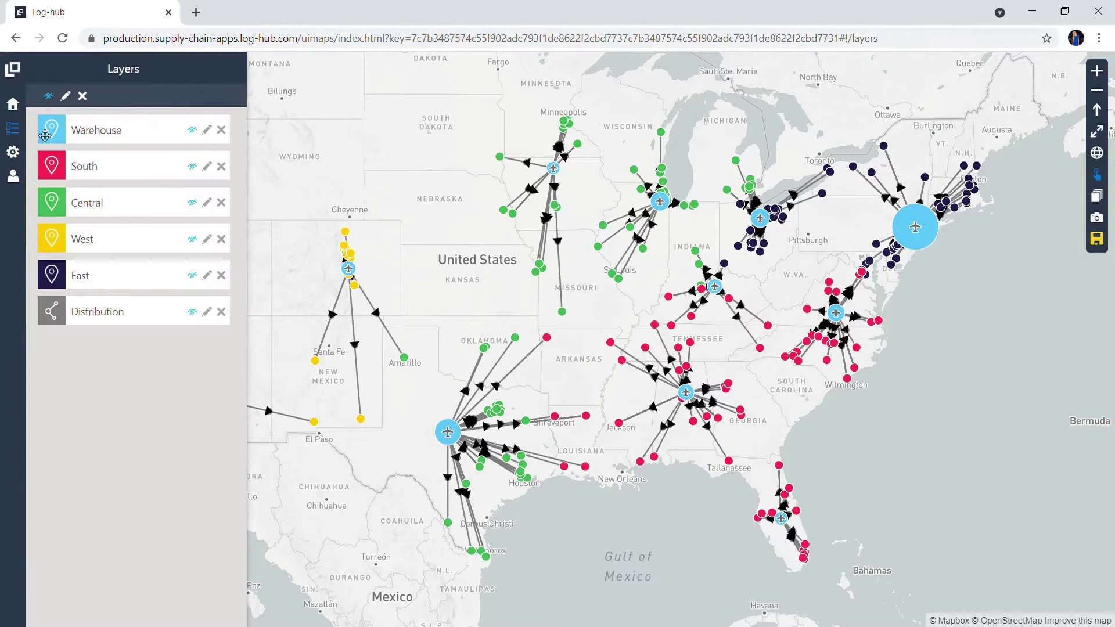
mouse_move(56, 135)
mouse_down()
mouse_move(52, 334)
mouse_move(50, 128)
mouse_up()
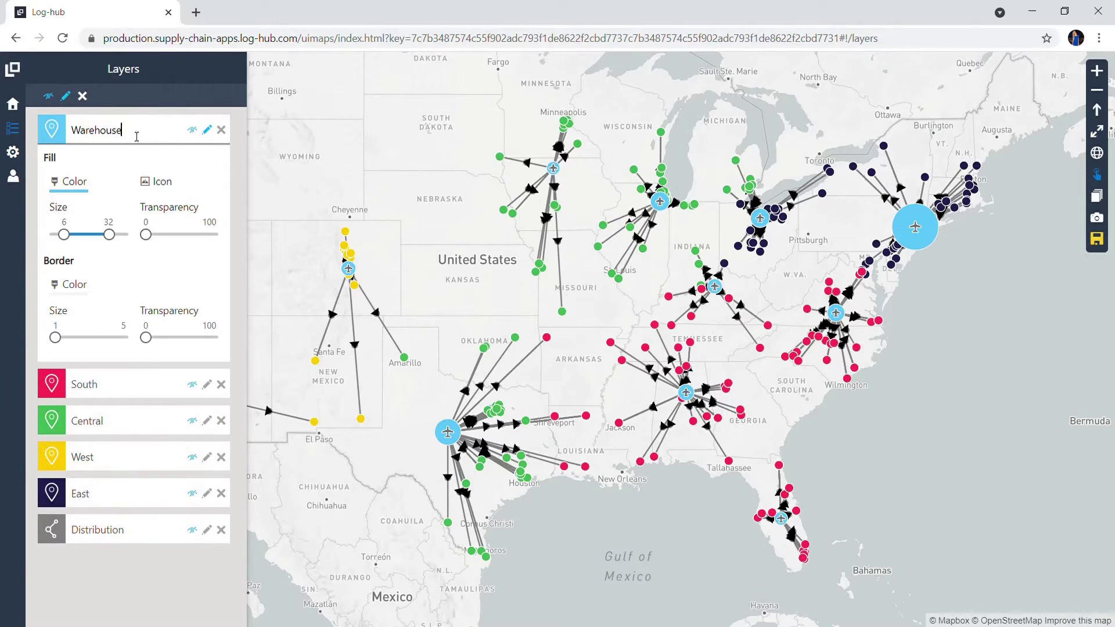
Step: Give the Warehouse markers a blue fill, size 33 and a new icon, then close the layers list
click(75, 184)
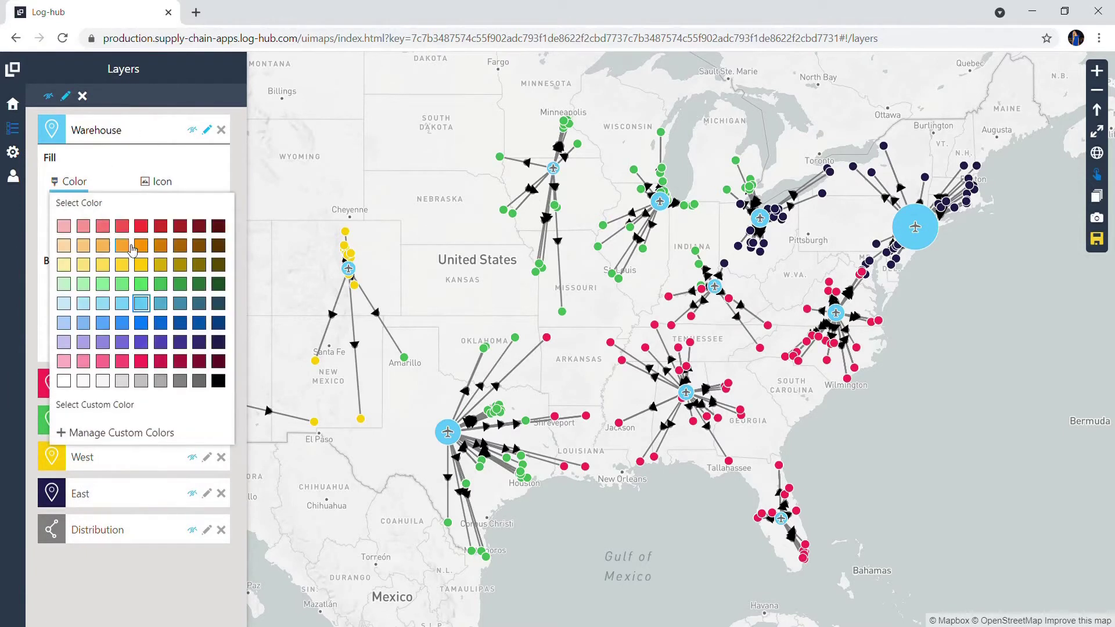
click(145, 327)
mouse_move(114, 237)
mouse_down()
mouse_move(87, 235)
mouse_move(184, 236)
mouse_move(129, 244)
mouse_up()
click(155, 182)
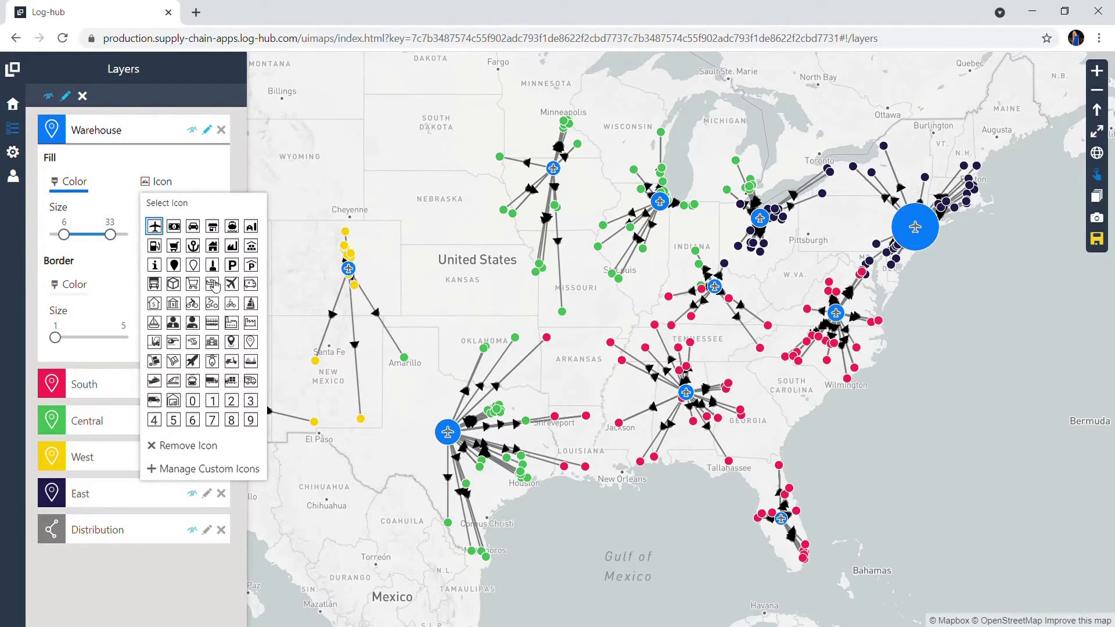
click(213, 284)
click(161, 181)
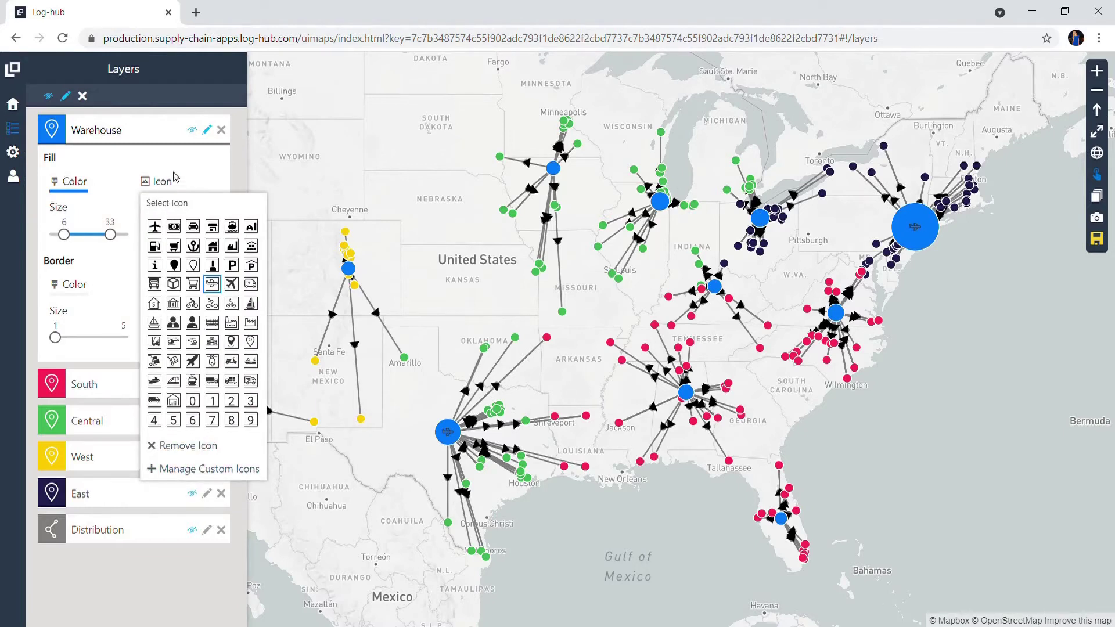
click(175, 177)
mouse_move(59, 339)
mouse_down()
mouse_move(127, 338)
mouse_move(55, 338)
mouse_up()
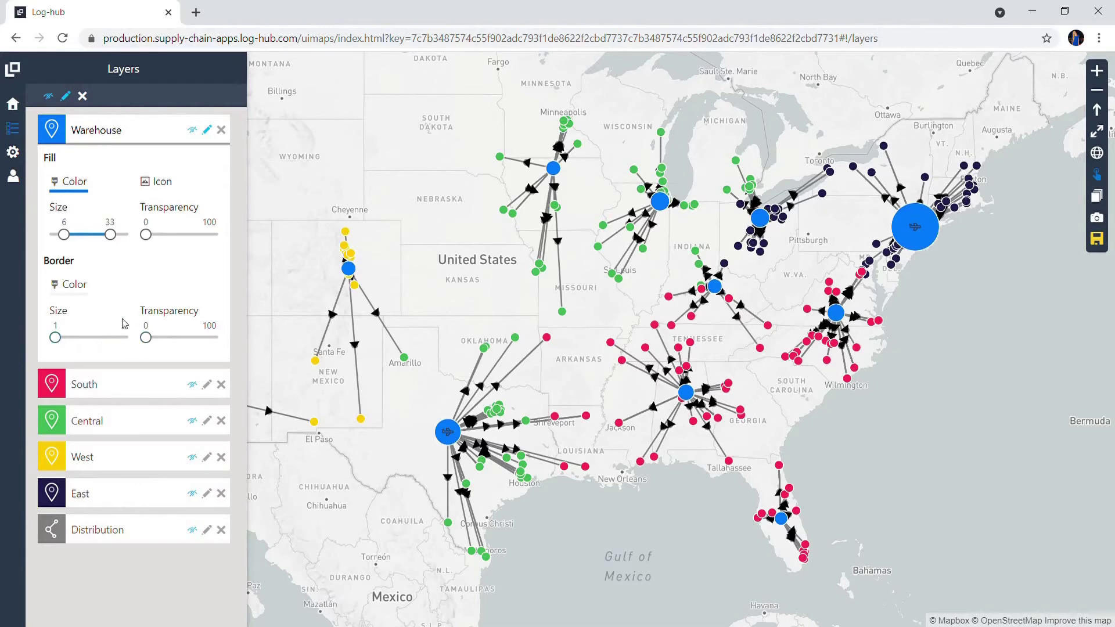
click(20, 132)
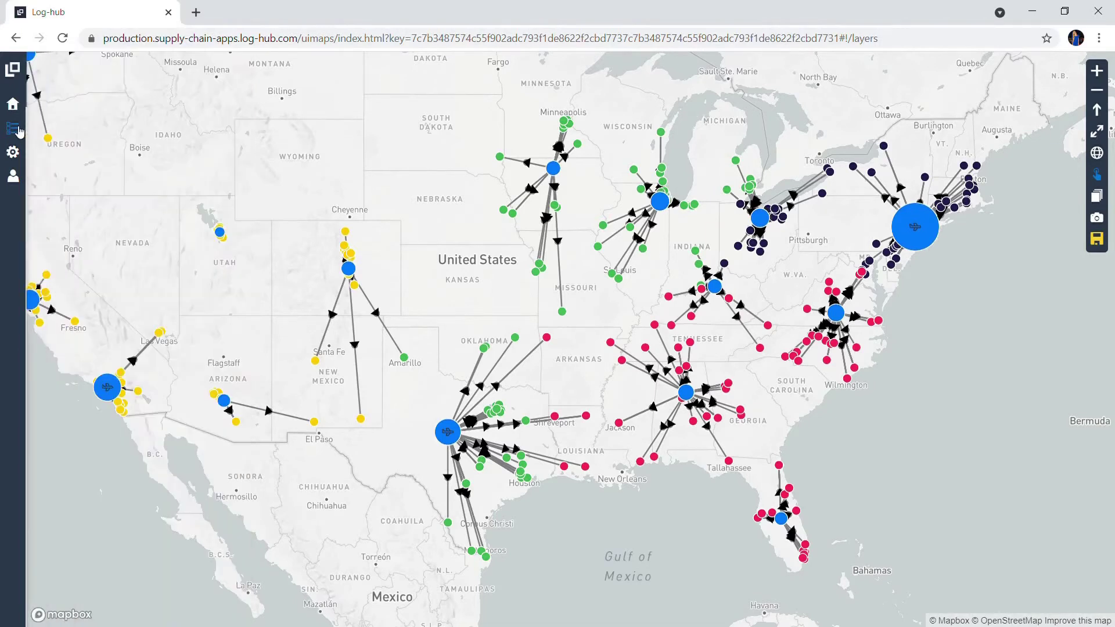
Step: Compare the Streets, Dark, Strategic and Satellite basemaps, then settle on Light and close settings
click(14, 157)
click(54, 121)
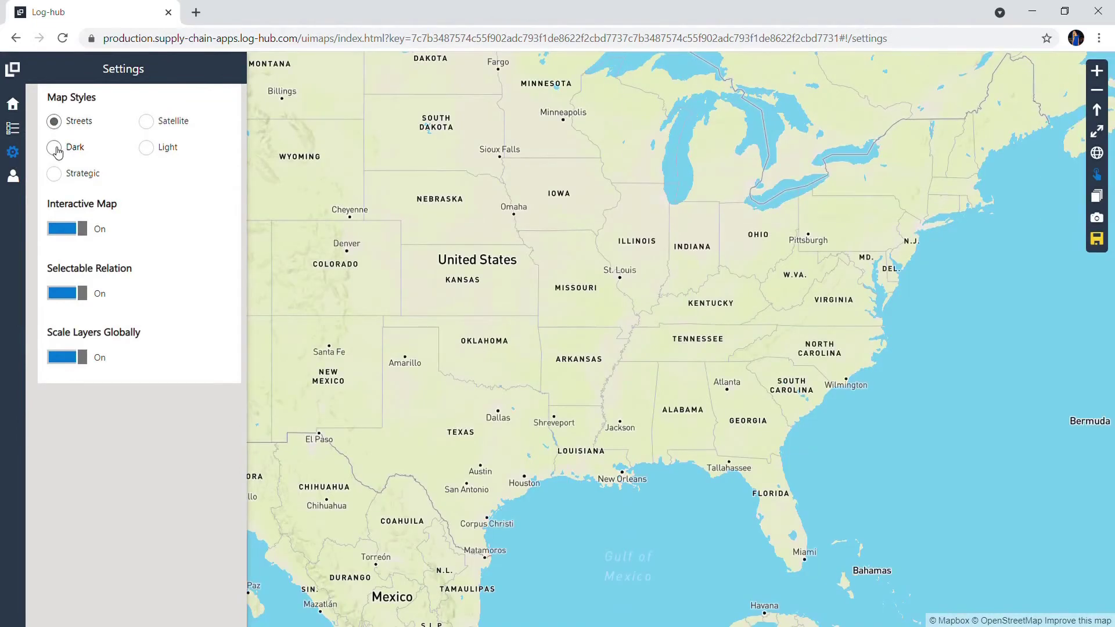
click(55, 149)
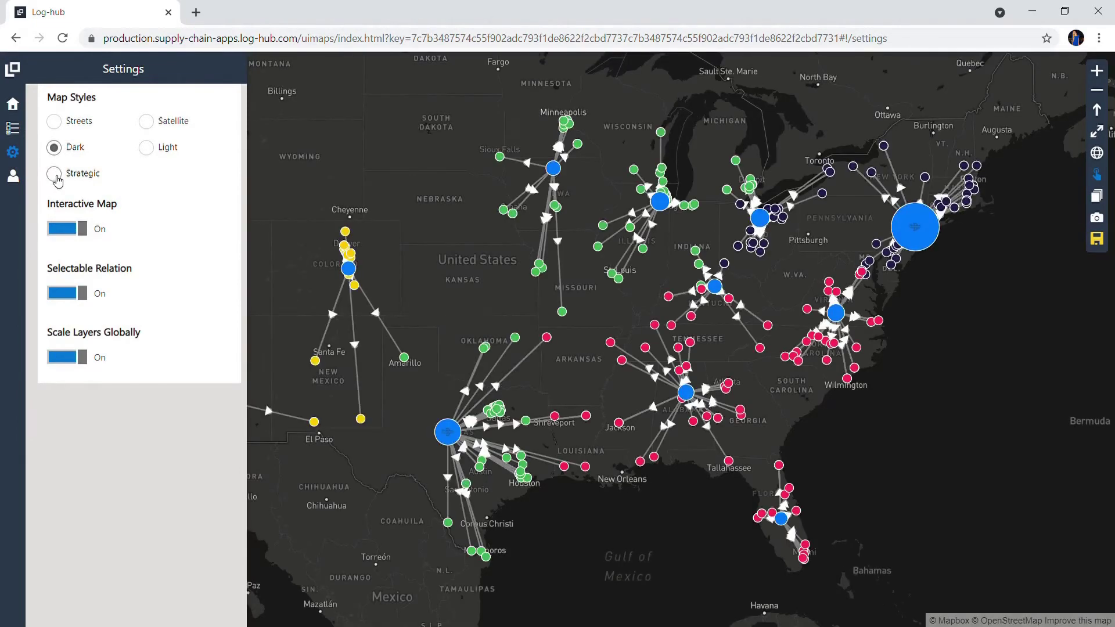
click(56, 176)
click(149, 123)
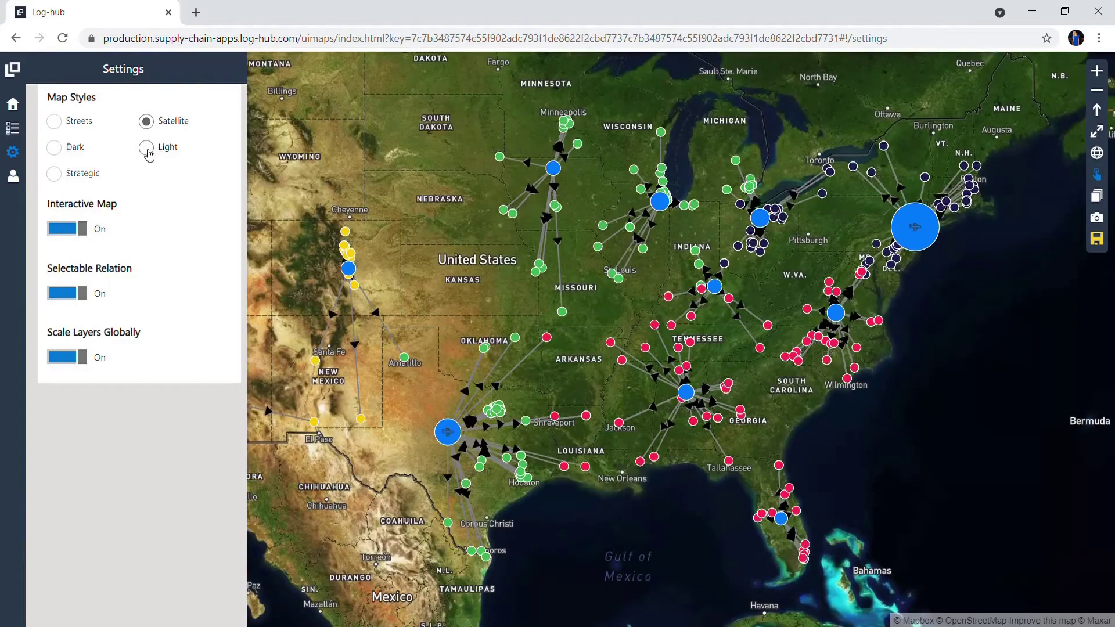
click(148, 151)
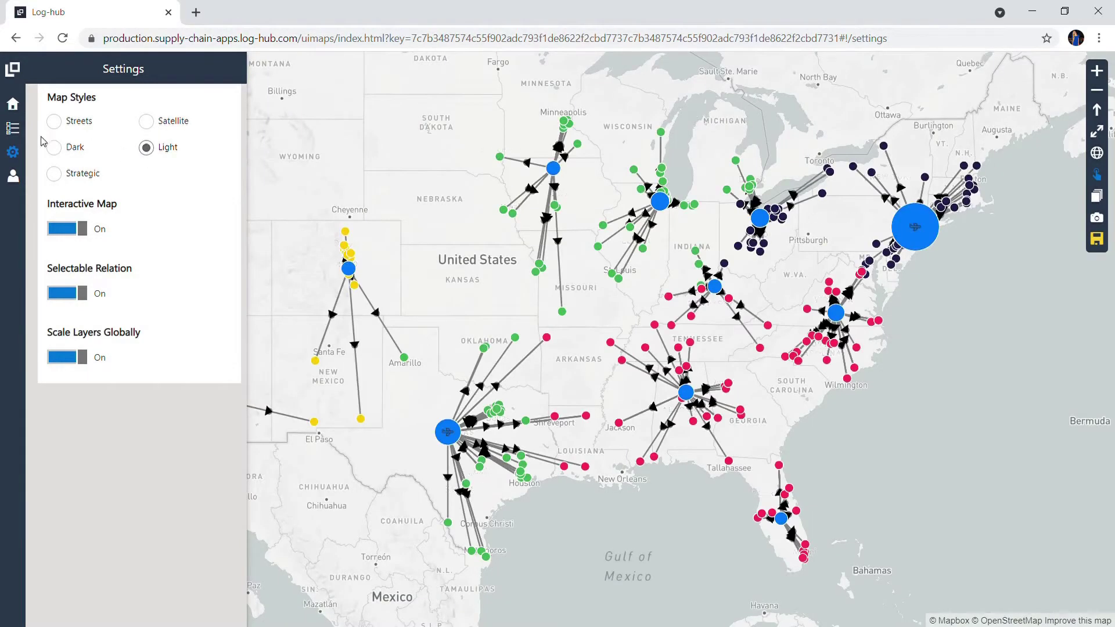
click(13, 154)
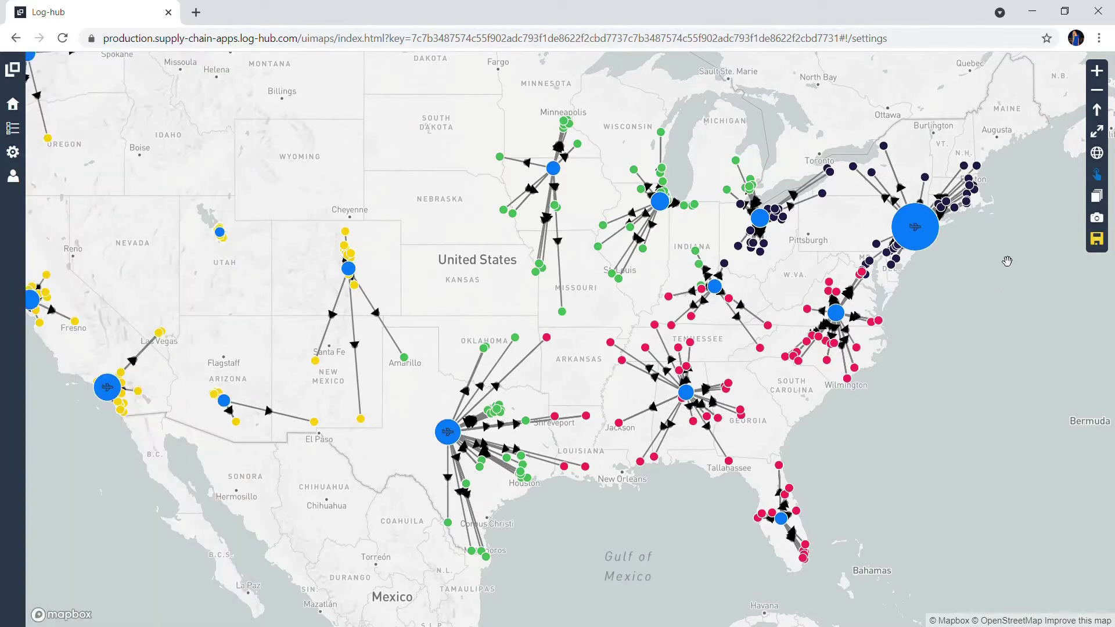
Step: Download a PNG screenshot of the map and save the map as 'Supply Chain Map, 2'
click(1103, 222)
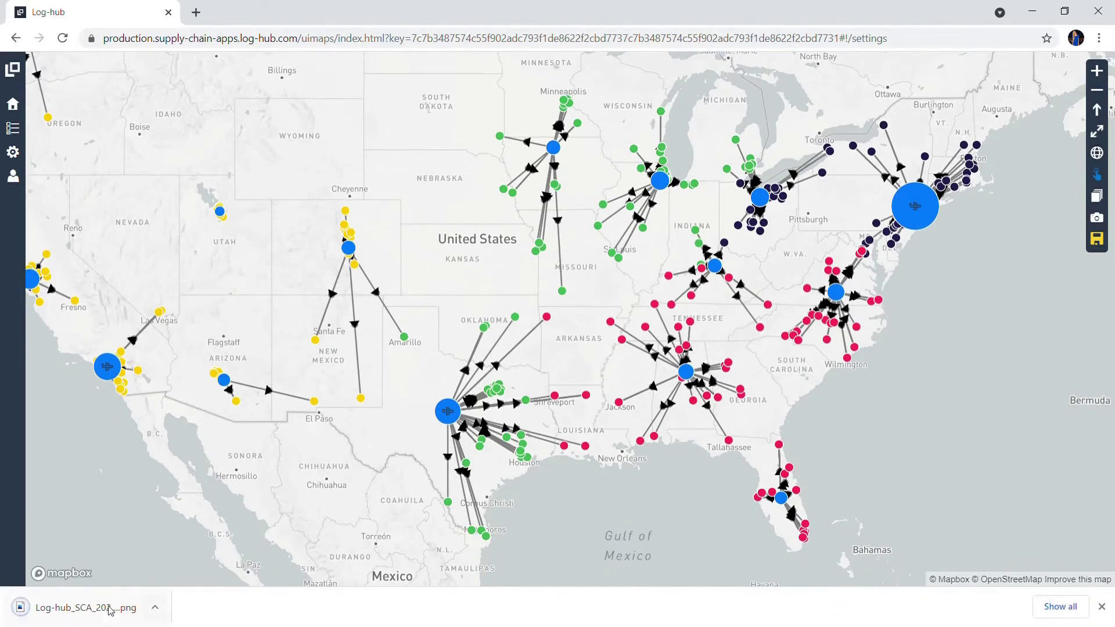
click(1103, 607)
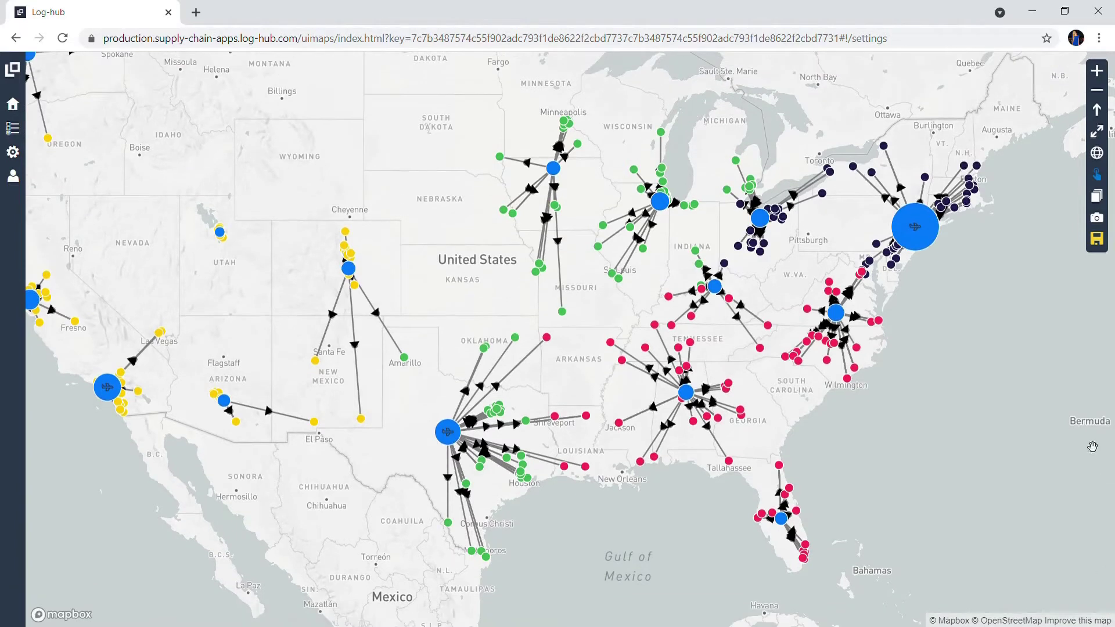
click(1097, 240)
click(535, 409)
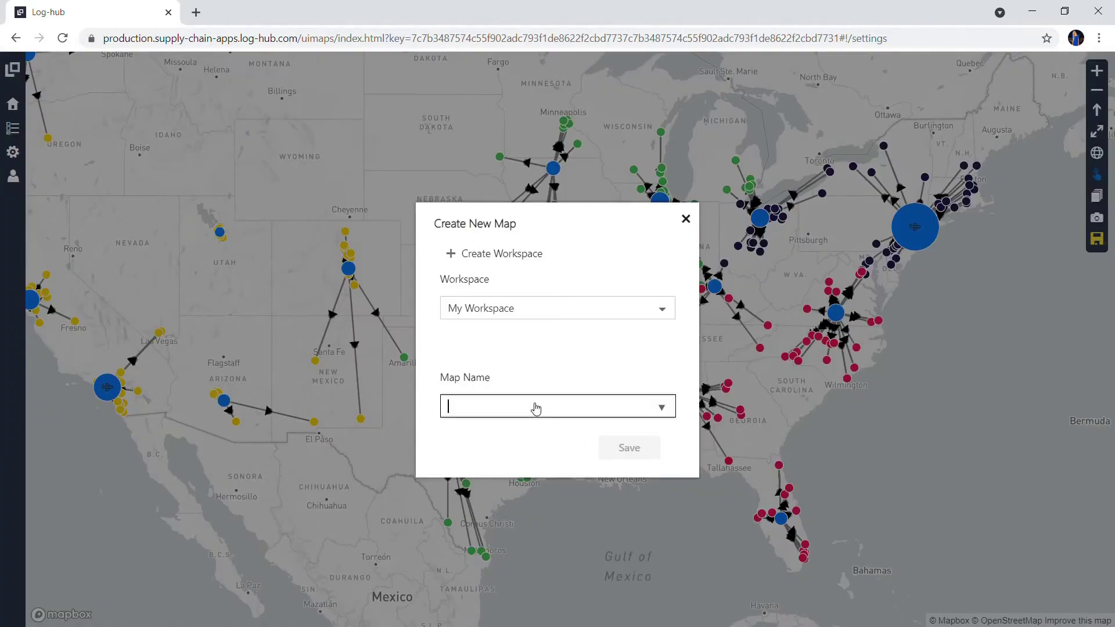
text(Supply Chain M)
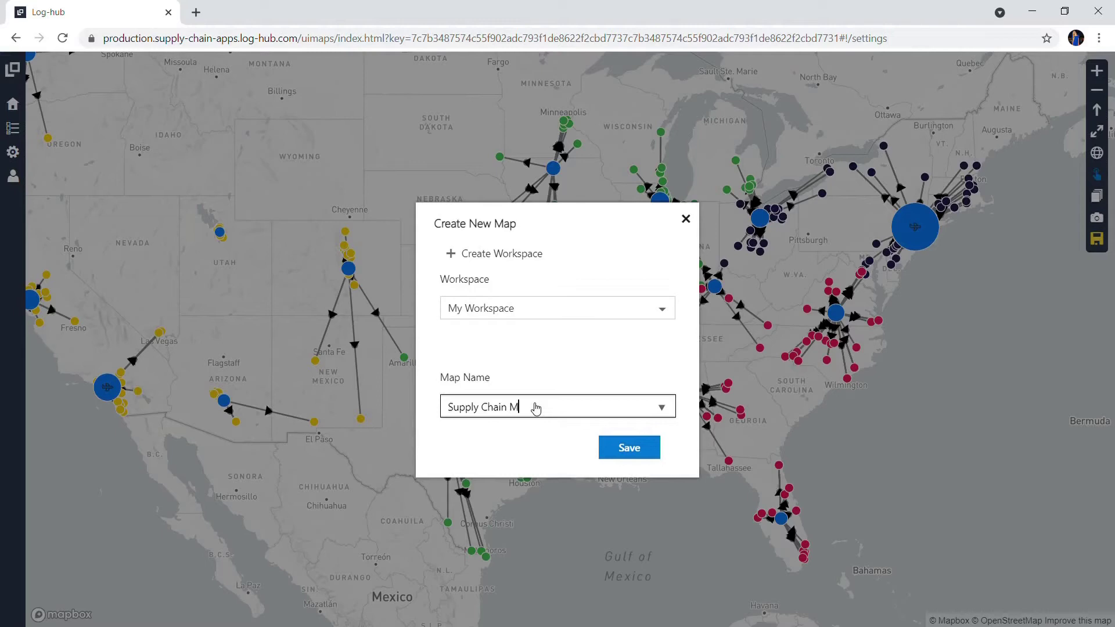
text(ap, 2)
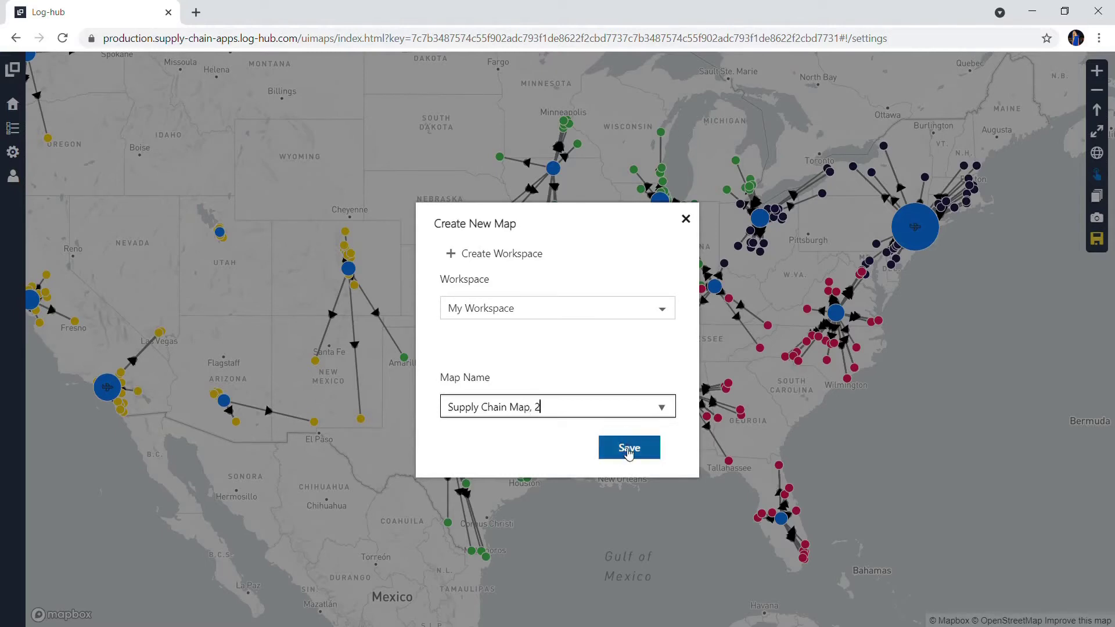
click(628, 452)
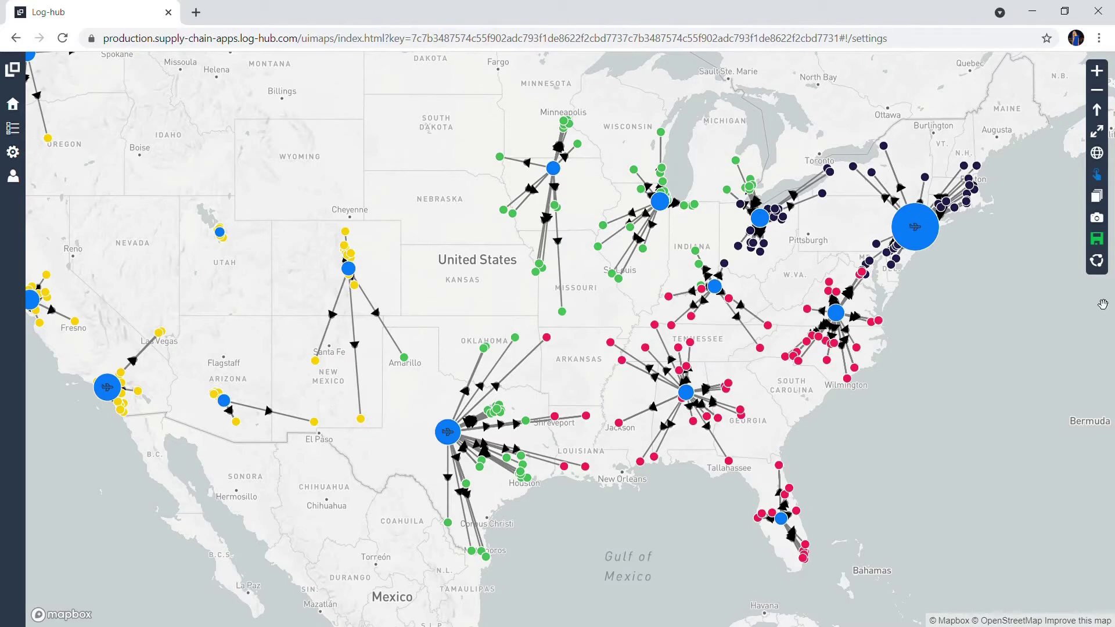
click(1098, 262)
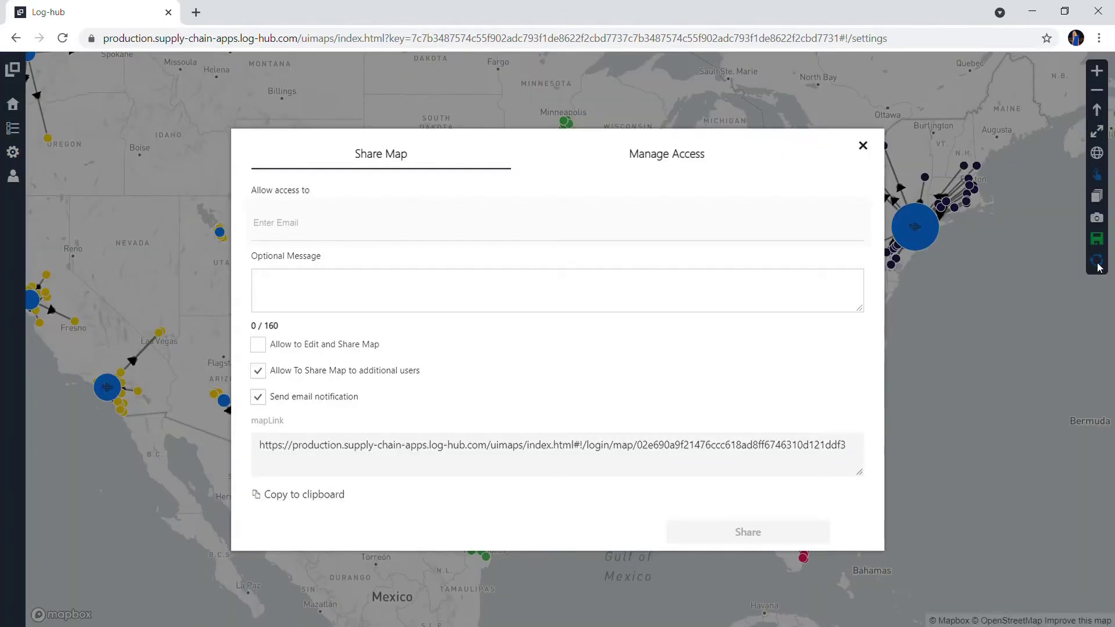
click(279, 230)
click(285, 285)
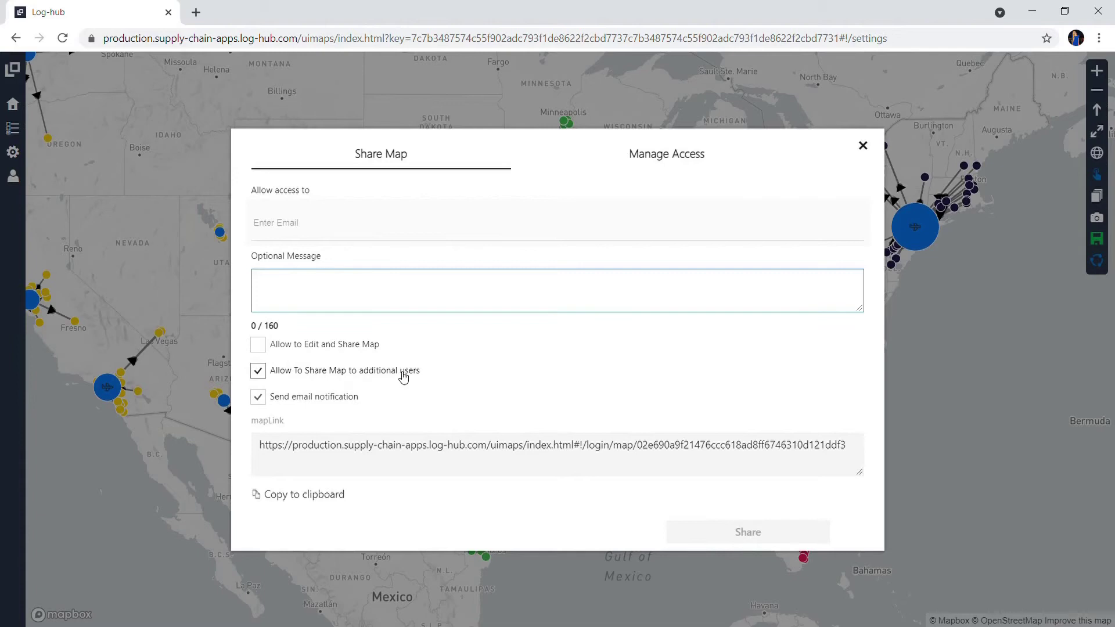
click(261, 346)
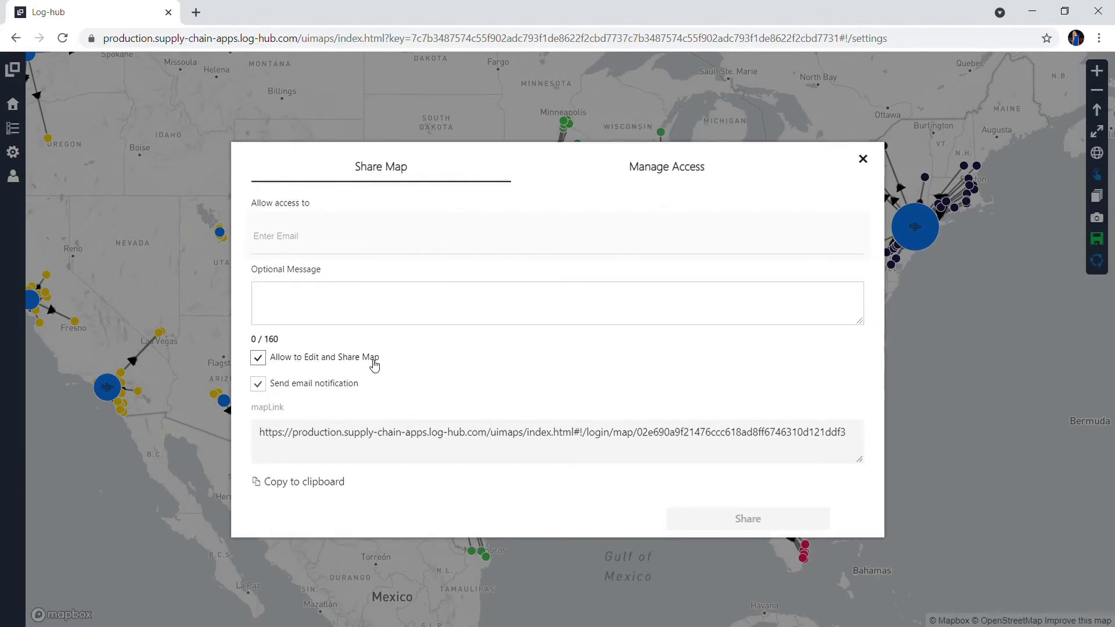
click(668, 169)
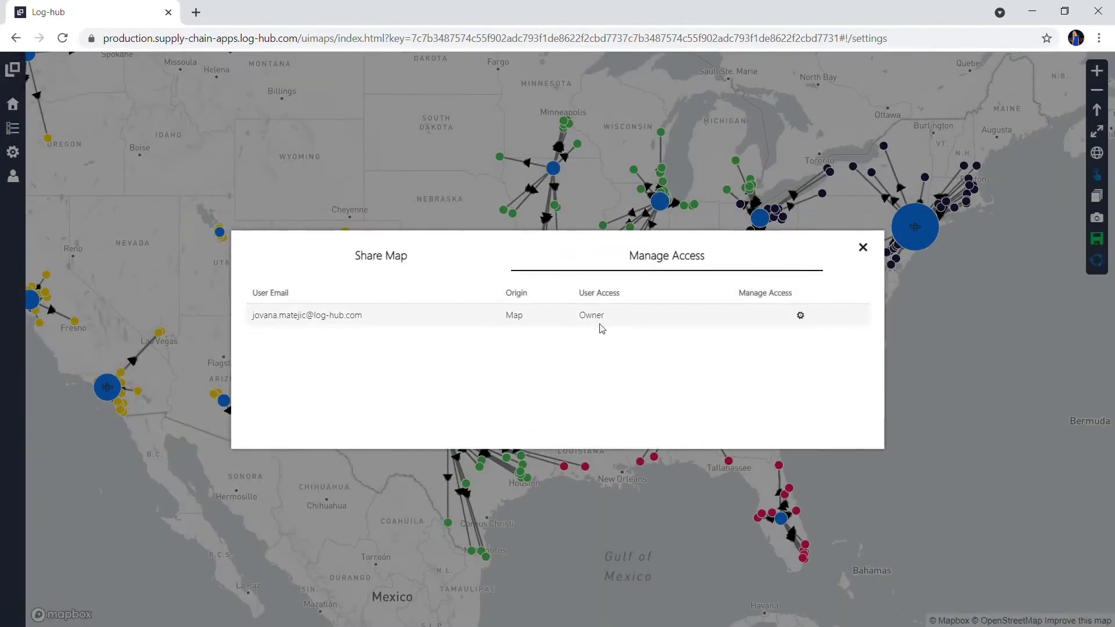
click(801, 316)
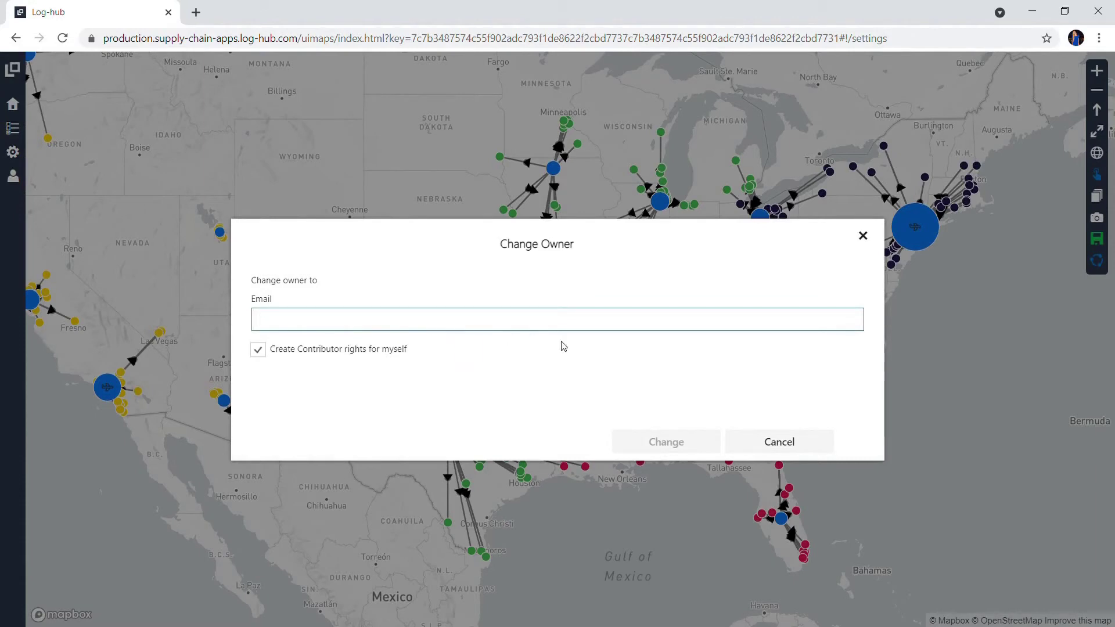
click(774, 443)
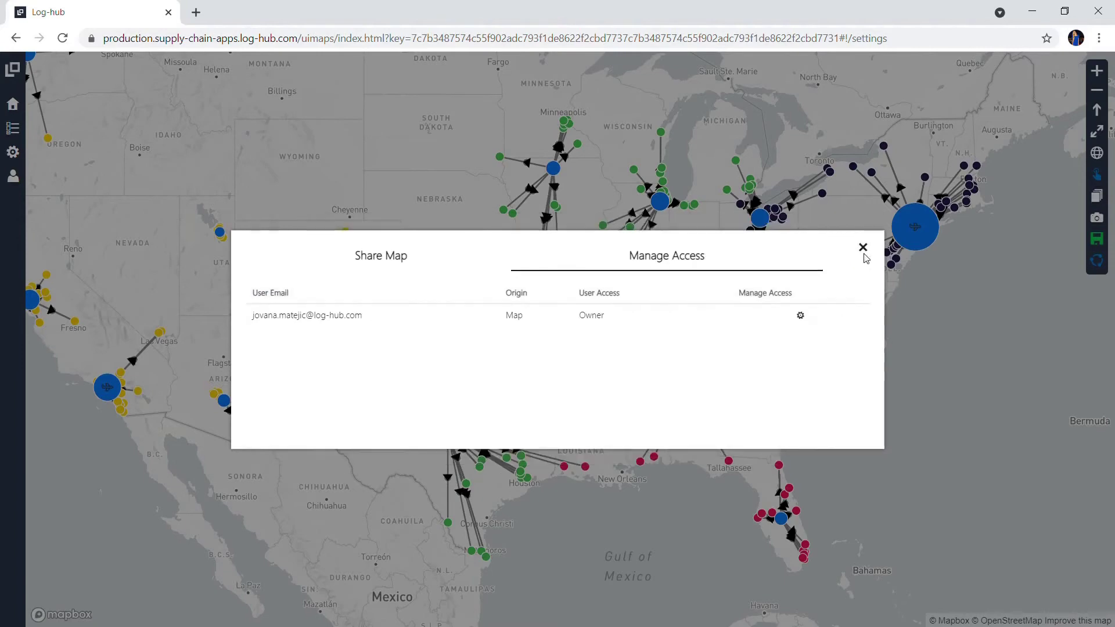
click(864, 245)
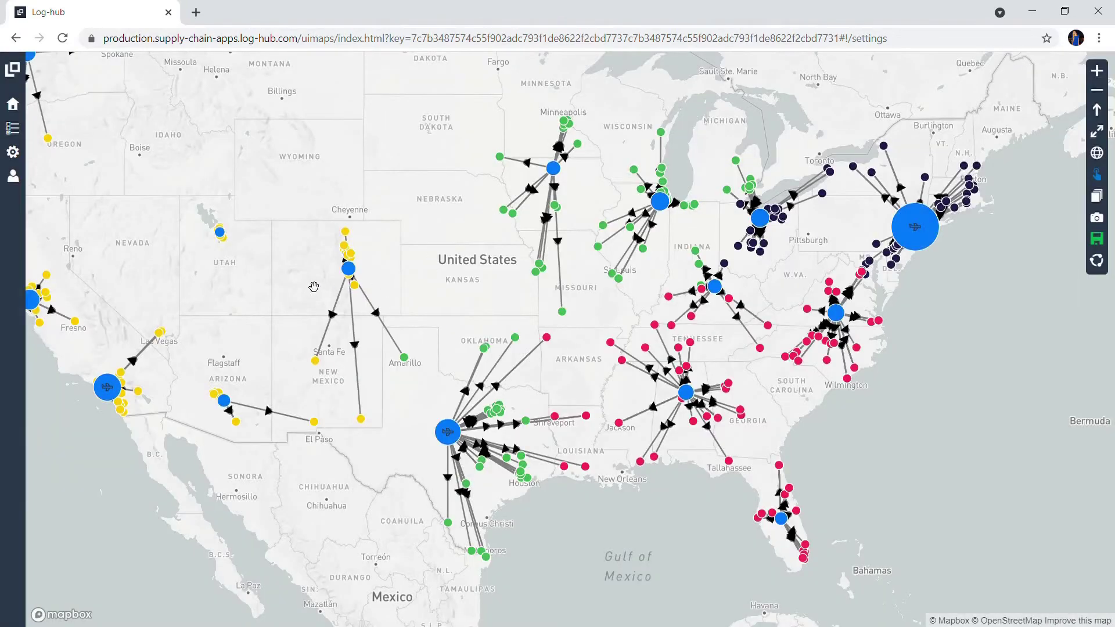
Step: From the maps home, open the Example Maps workspace under Shared With Me
click(14, 105)
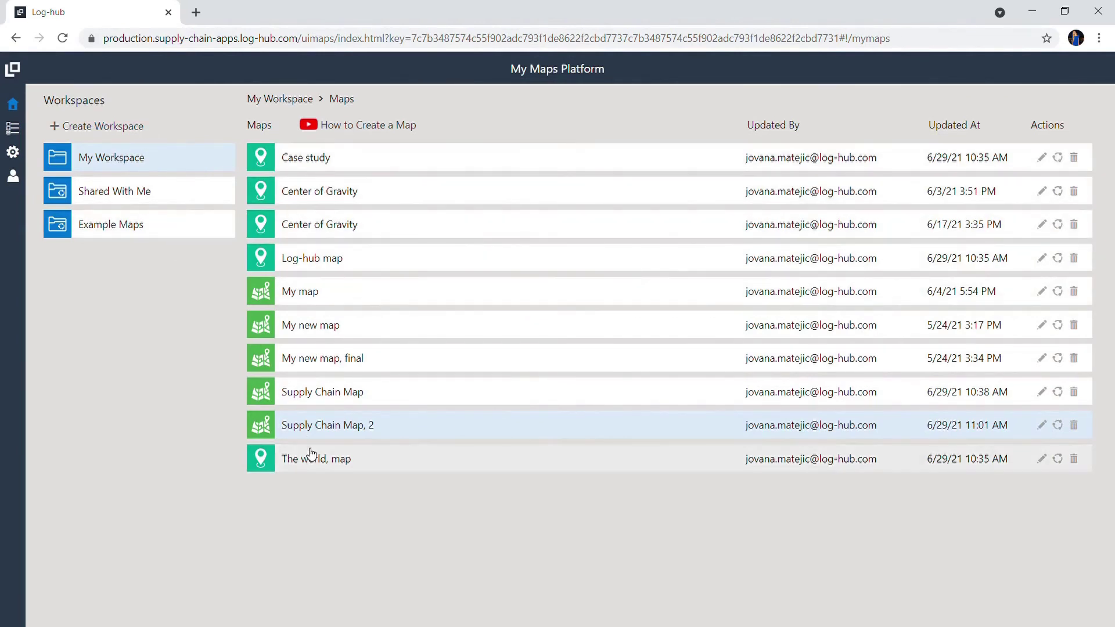
click(163, 195)
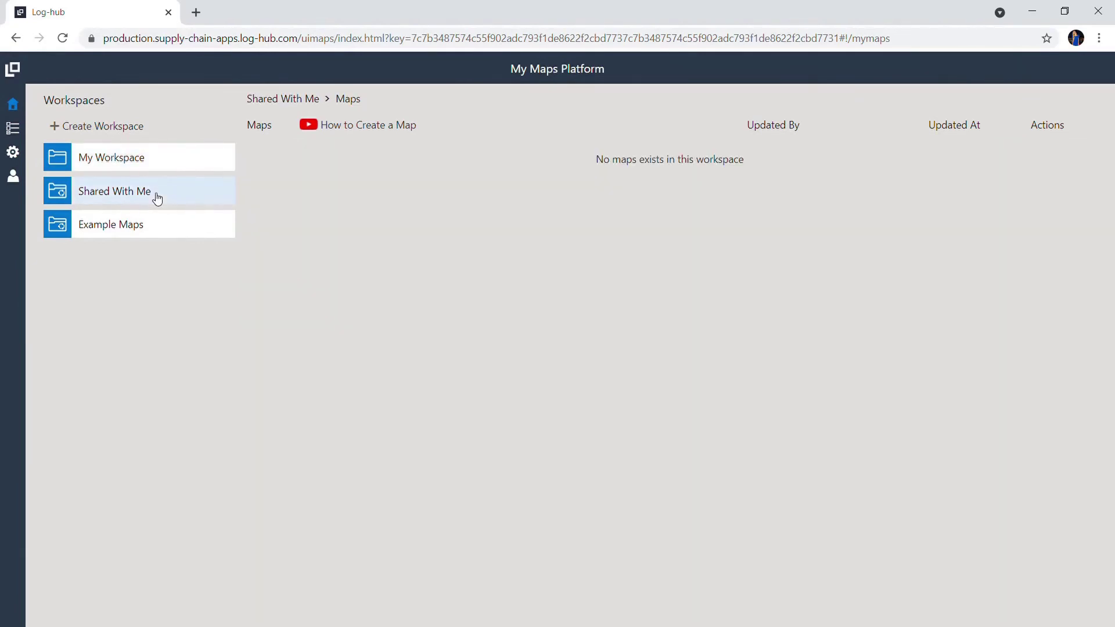
click(134, 226)
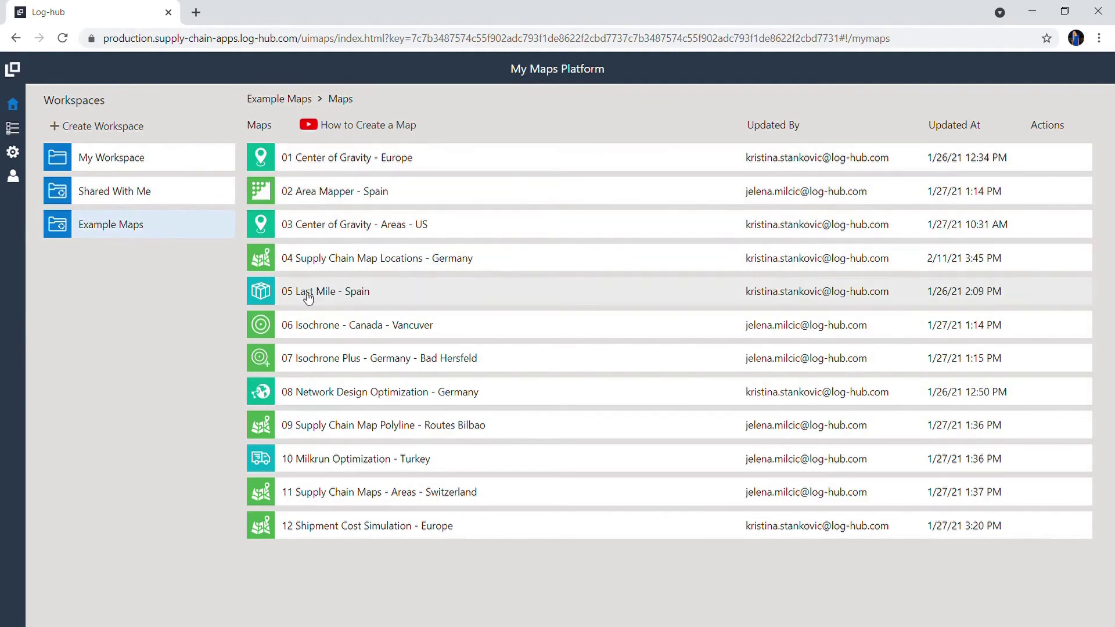